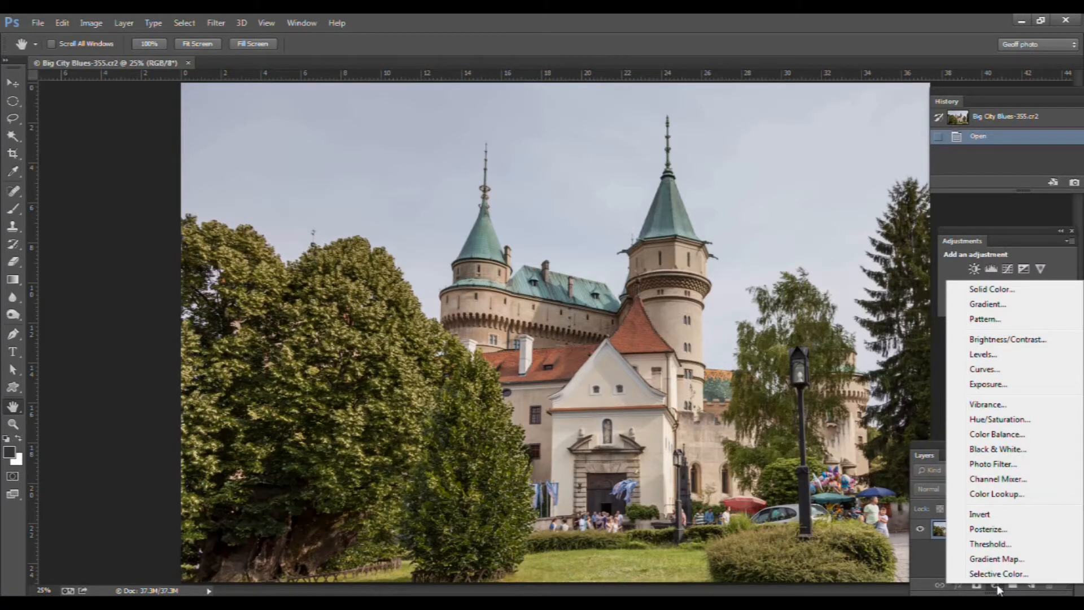
pyautogui.click(995, 585)
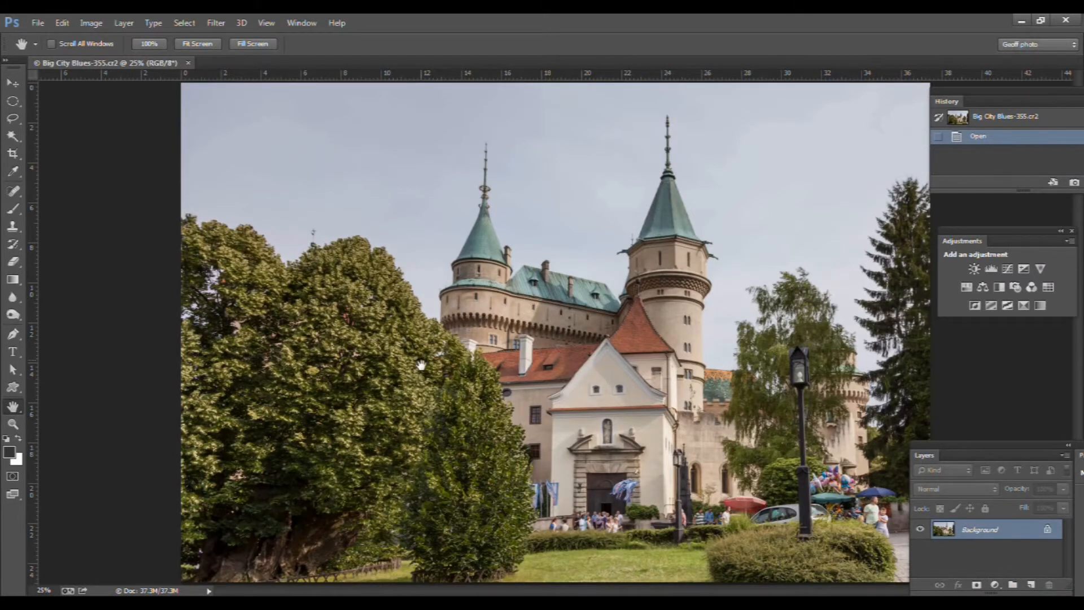
pyautogui.click(124, 23)
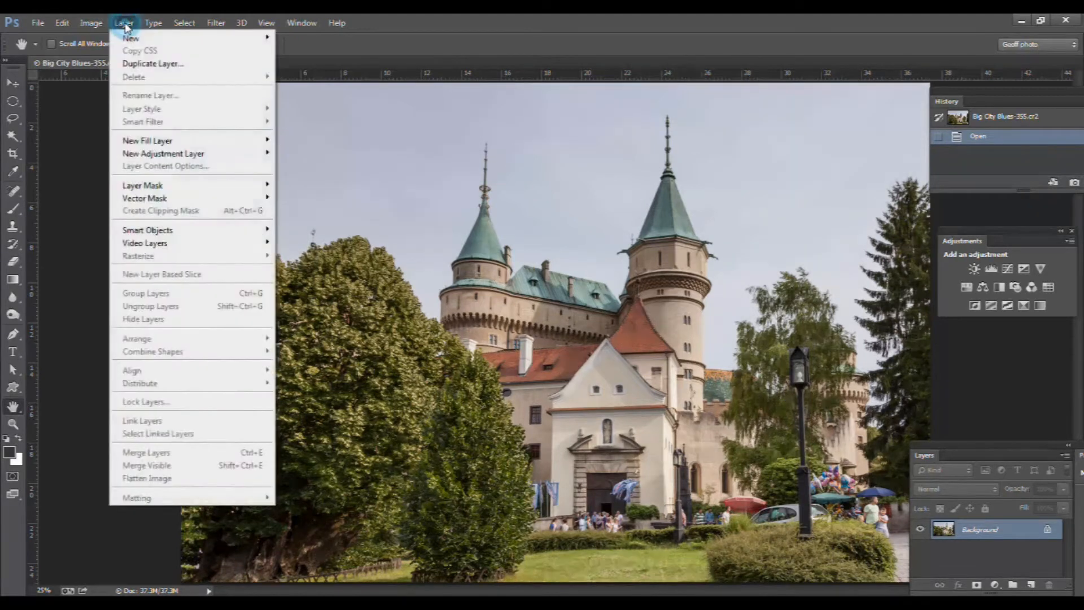
pyautogui.moveTo(142, 156)
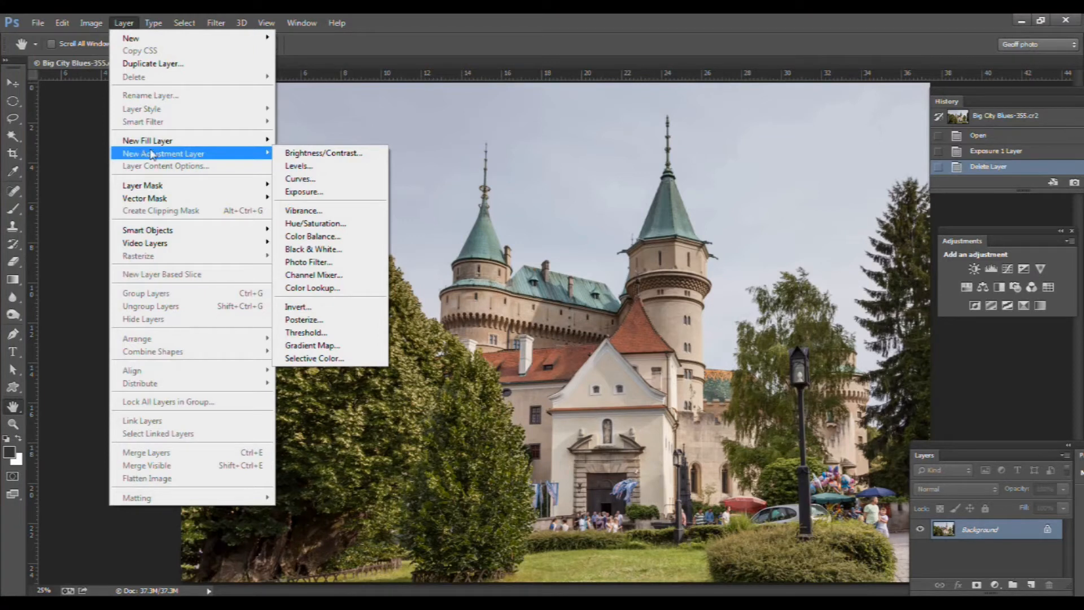
pyautogui.click(1025, 274)
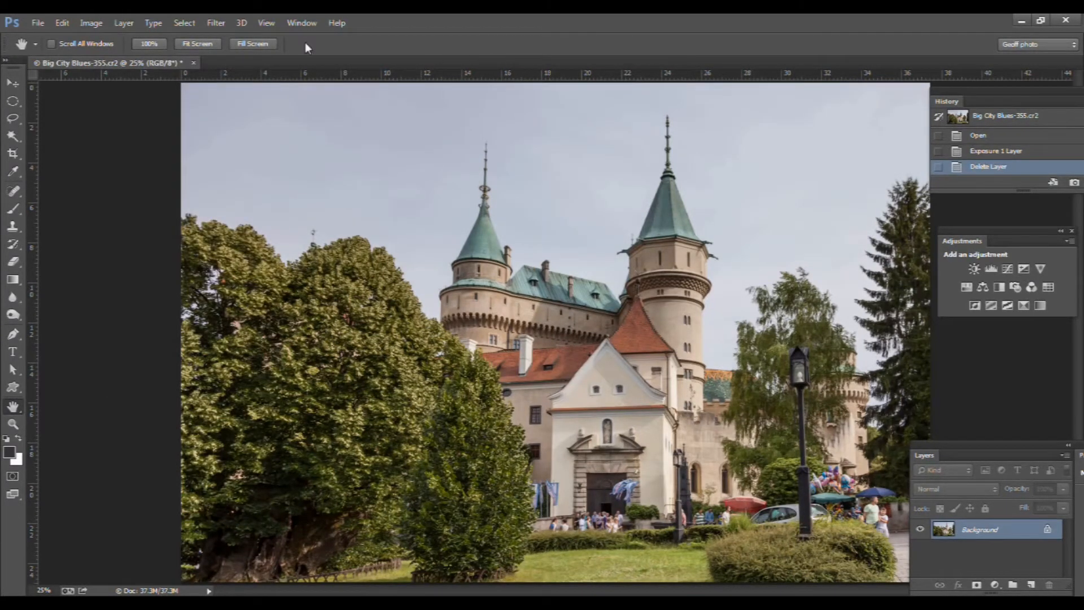
pyautogui.click(305, 24)
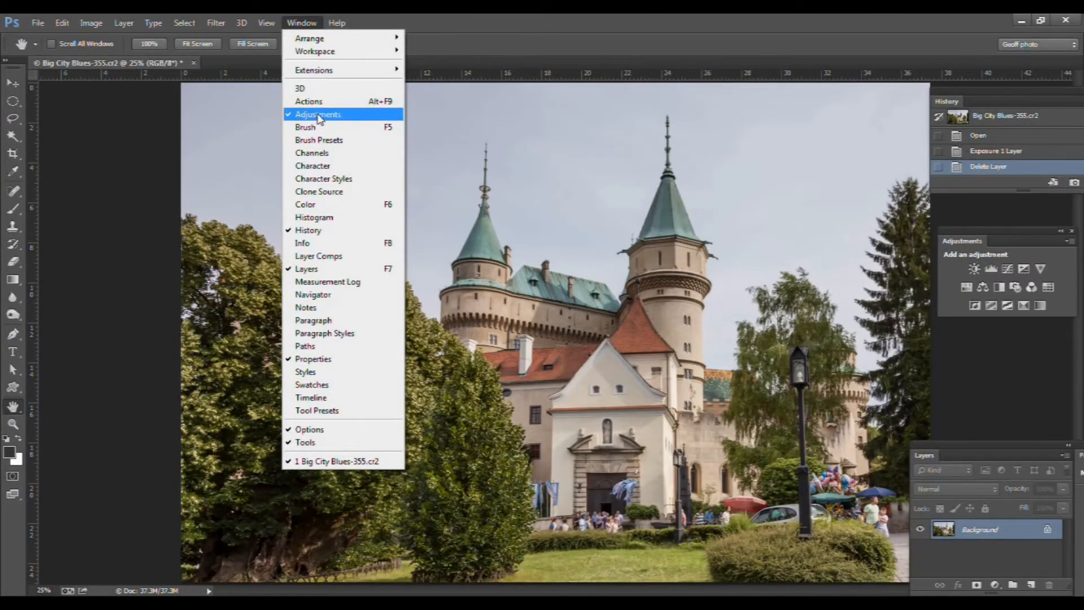
pyautogui.click(979, 368)
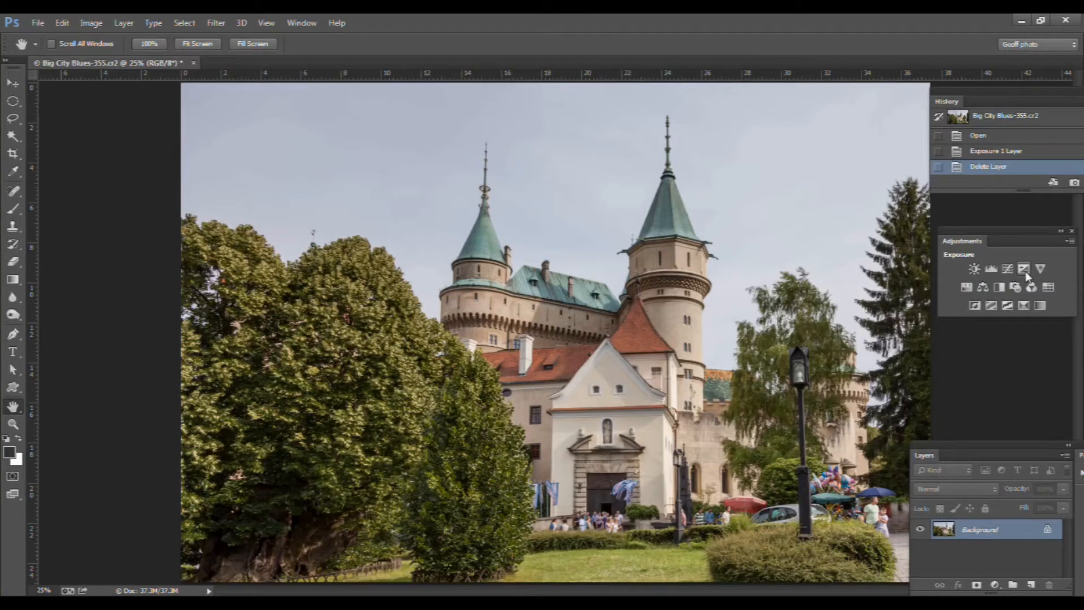
# - Add an Exposure adjustment layer above the Background and move its properties fully into view
pyautogui.click(995, 585)
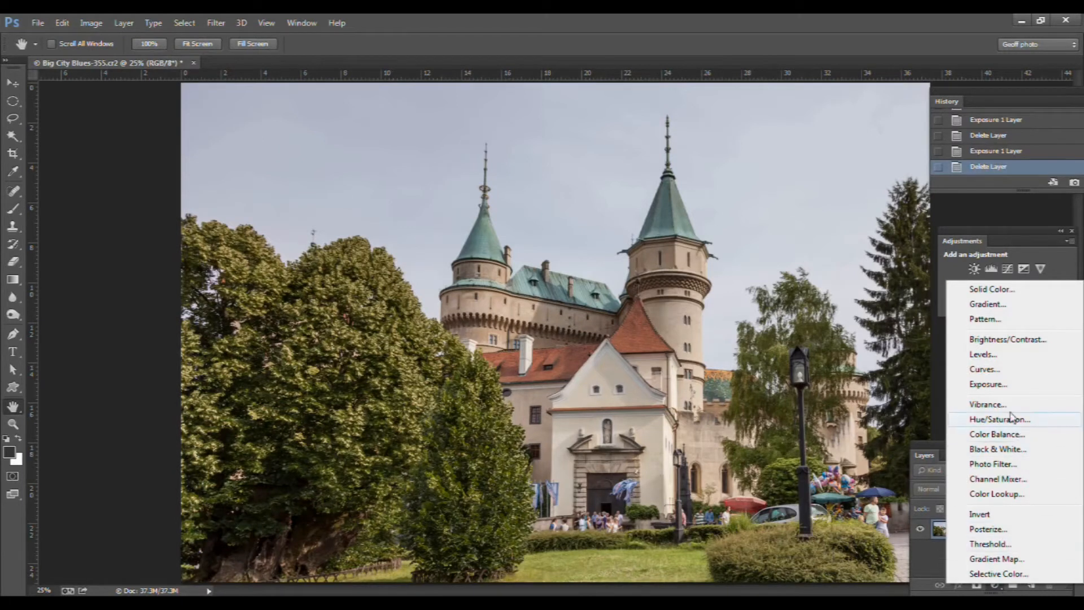
pyautogui.click(997, 385)
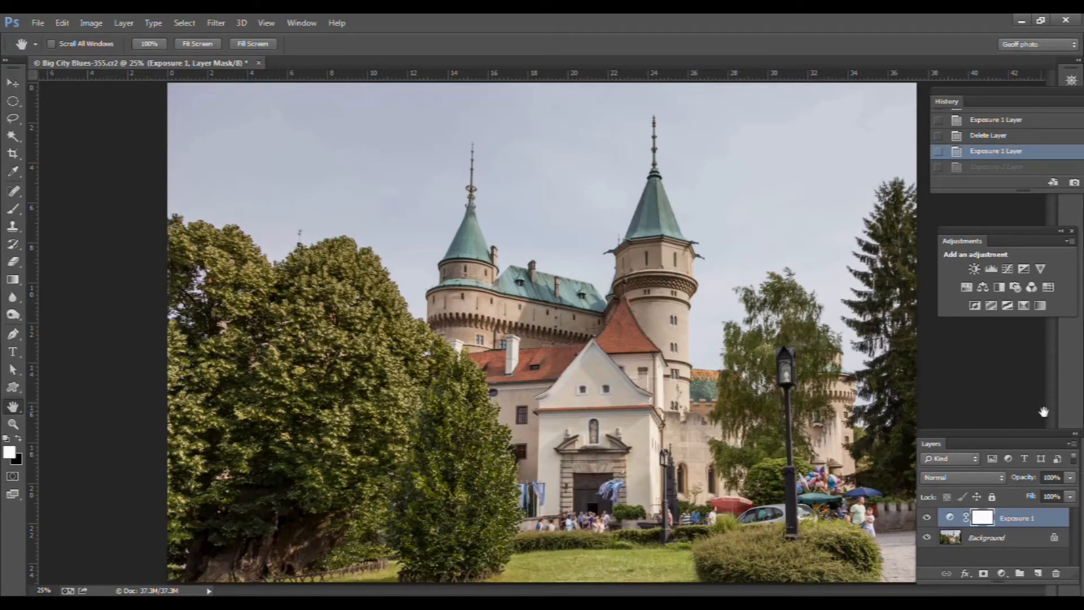
pyautogui.click(1073, 433)
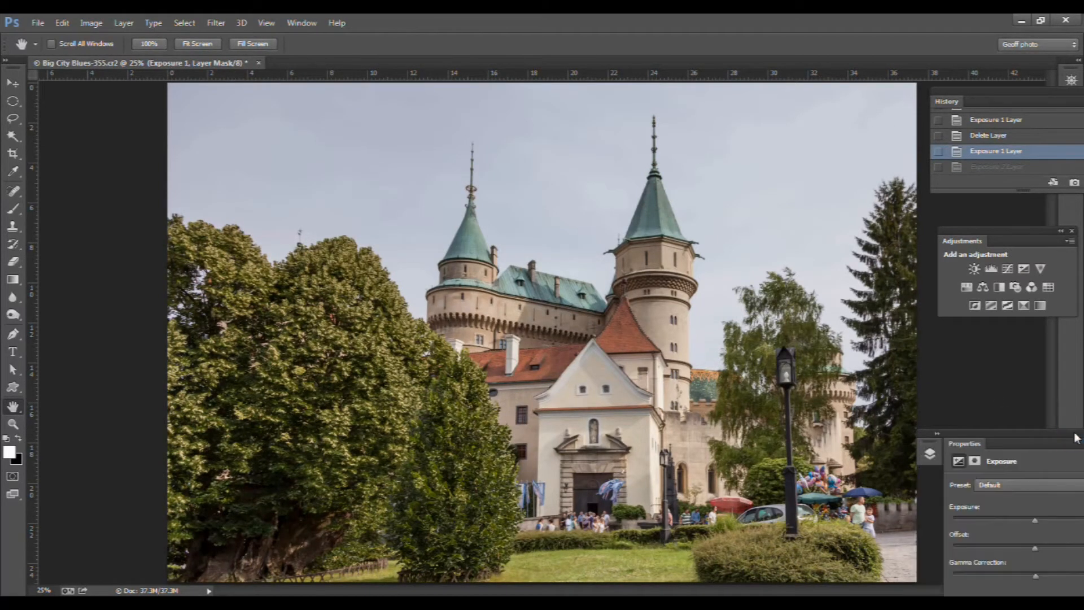
pyautogui.moveTo(1075, 438); pyautogui.dragTo(1074, 352)
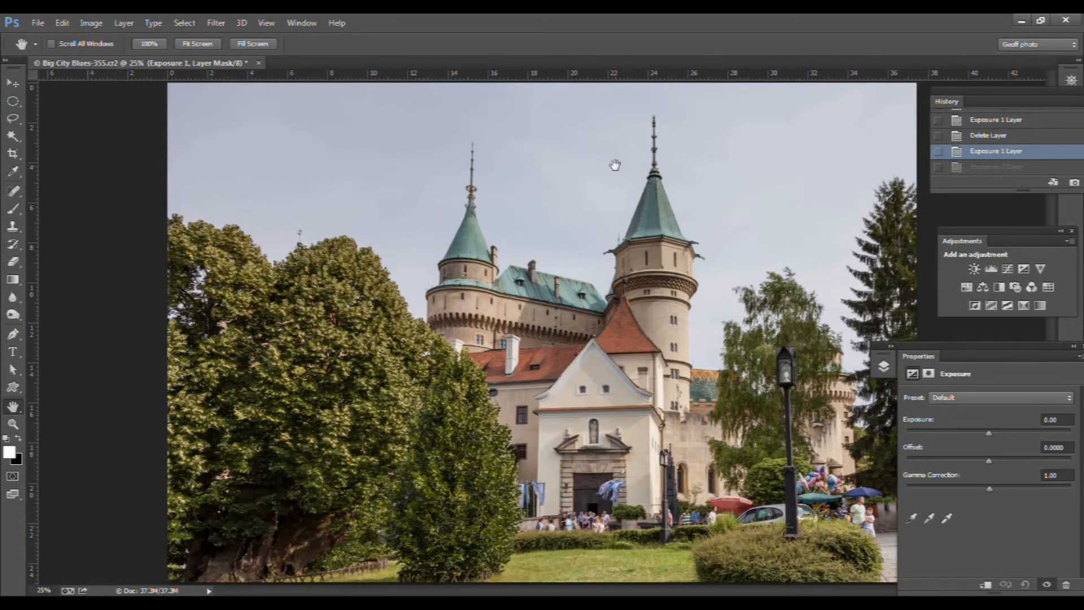
# - Raise the exposure value of the new adjustment layer to +0.33
pyautogui.click(310, 24)
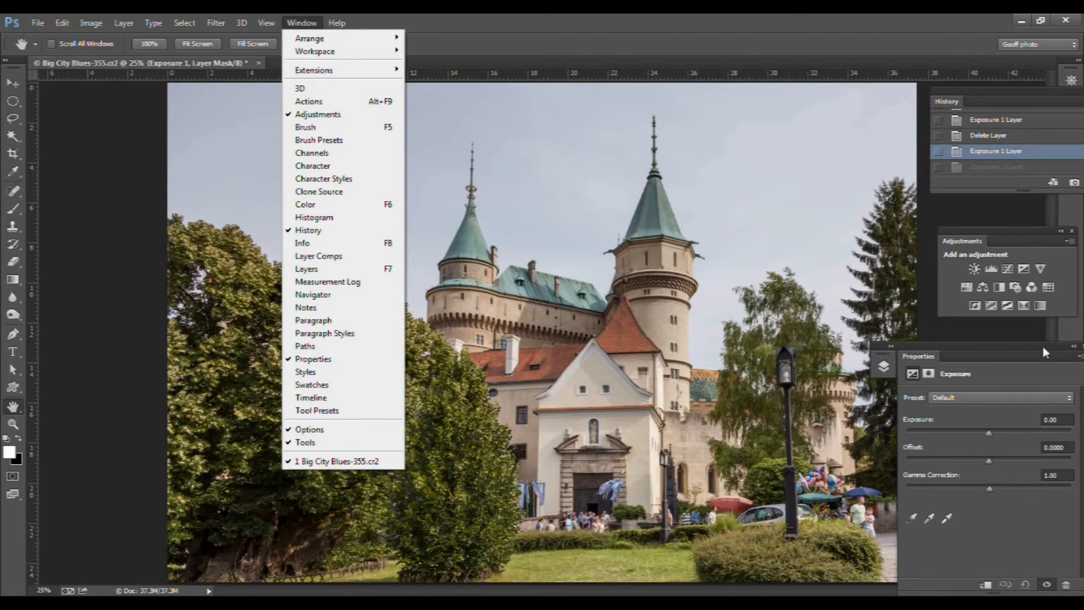
pyautogui.click(1072, 349)
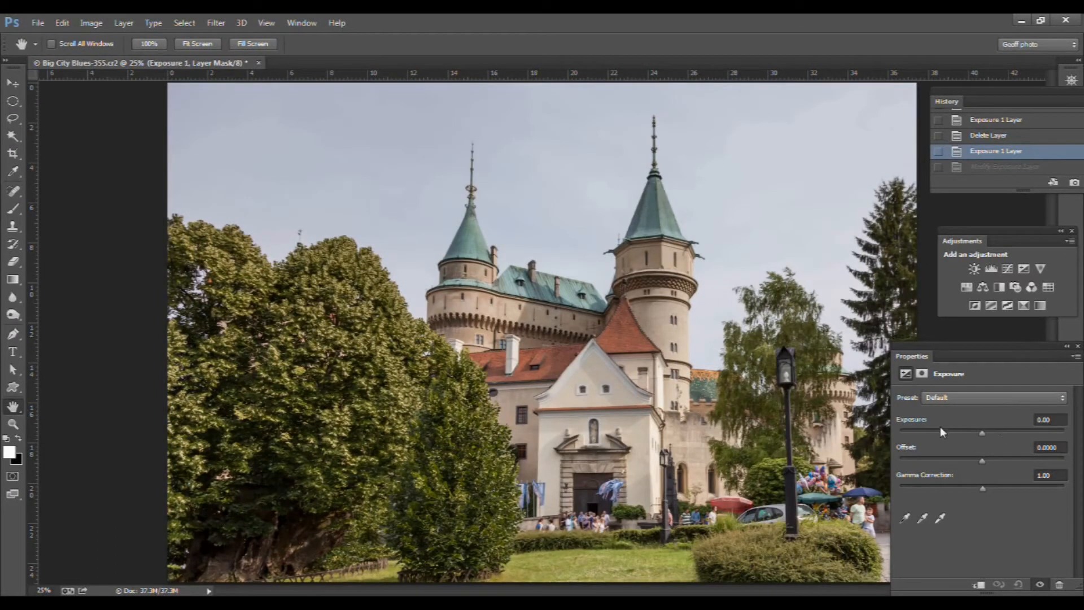
pyautogui.moveTo(981, 432)
pyautogui.mouseDown()
pyautogui.moveTo(997, 431)
pyautogui.moveTo(960, 431)
pyautogui.moveTo(987, 430)
pyautogui.mouseUp()
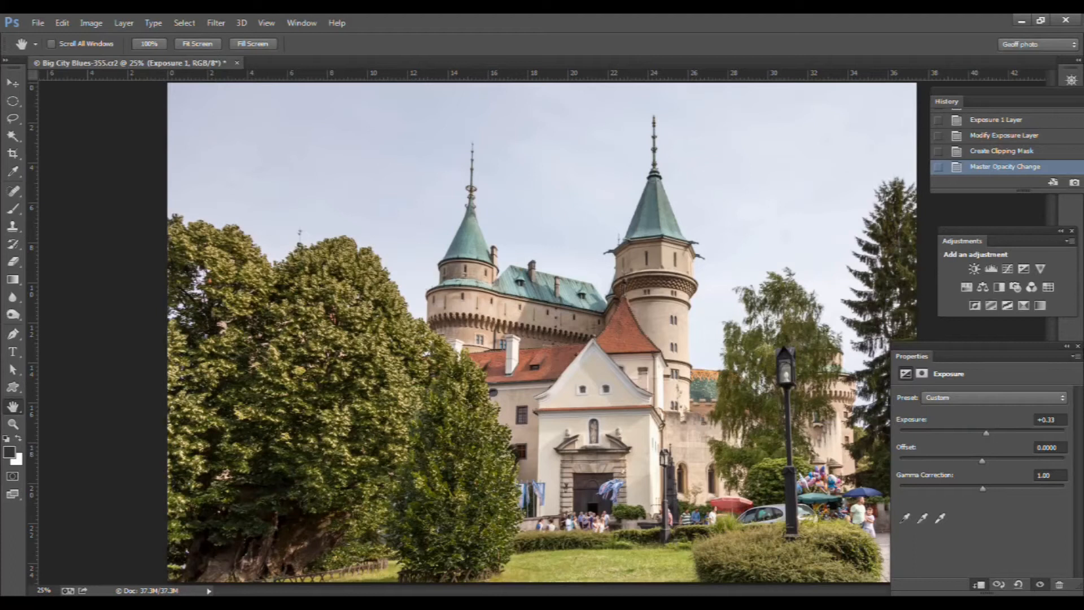
# - Close the exposure properties and bring the layer list back into view
pyautogui.click(1078, 347)
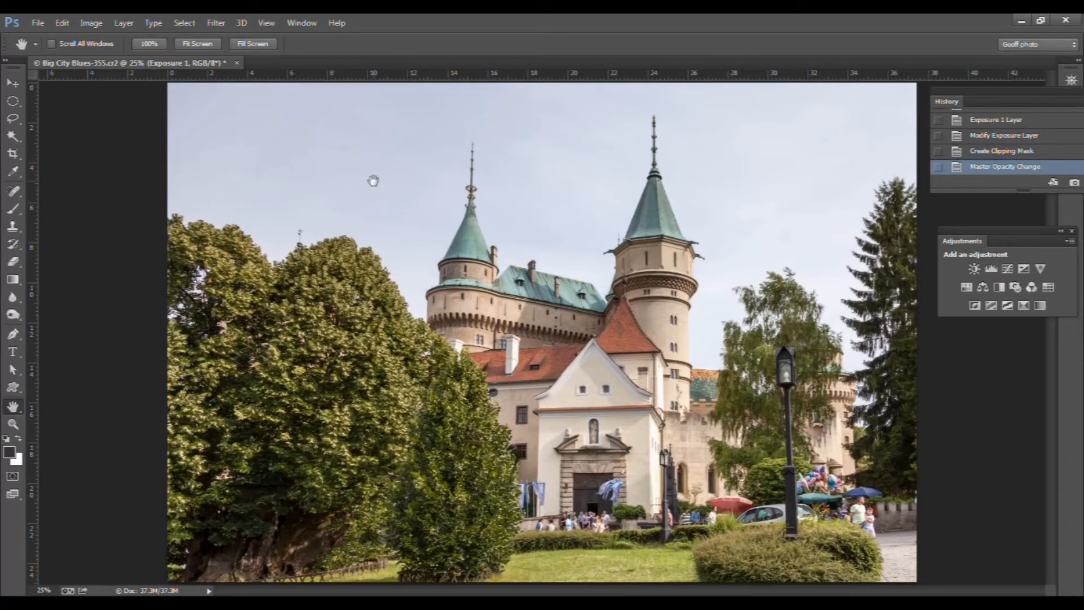
pyautogui.click(305, 24)
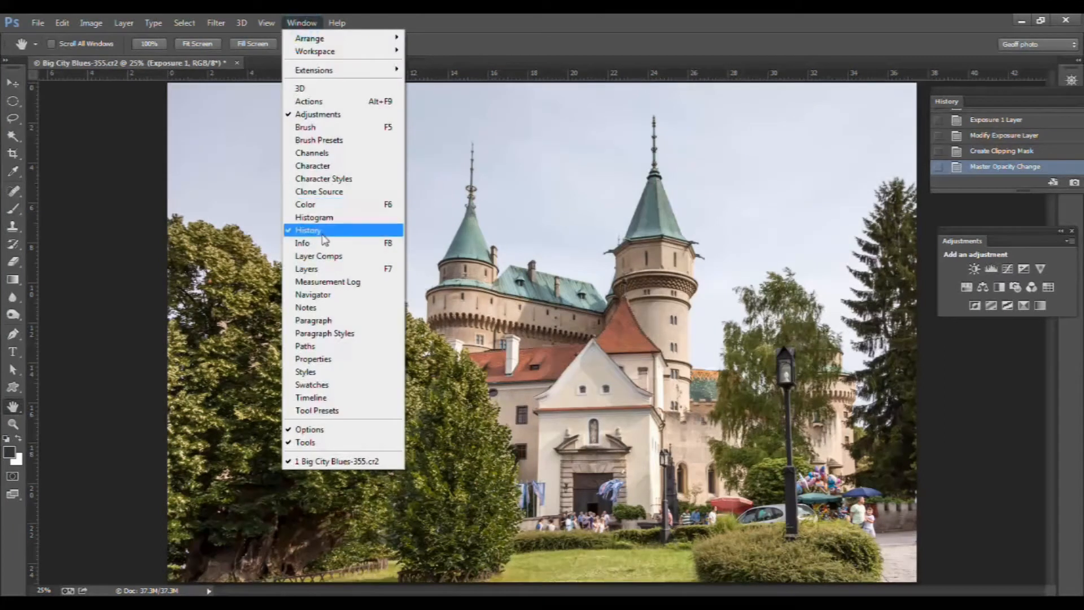
pyautogui.click(319, 270)
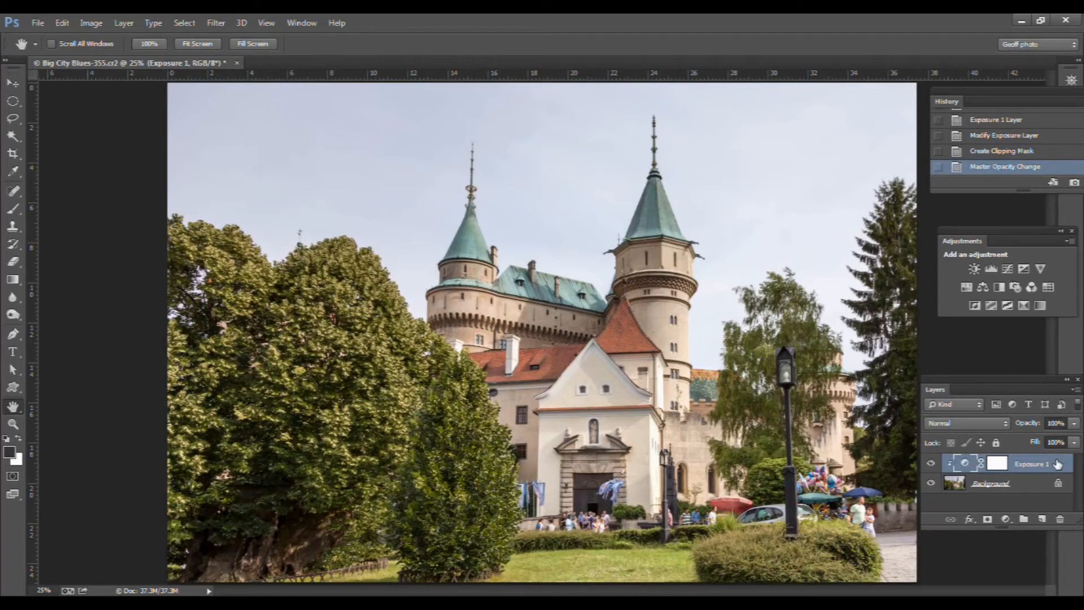
# - Try lowering the Exposure 1 layer's opacity to about 61% and restore it to 100%
pyautogui.click(1074, 424)
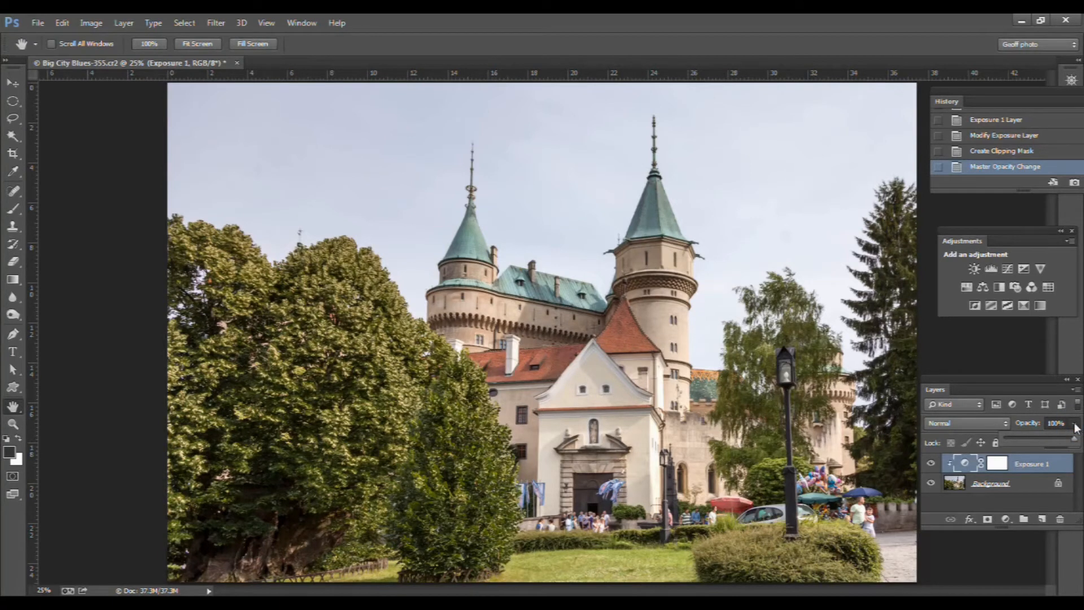
pyautogui.moveTo(1073, 439); pyautogui.dragTo(1058, 443)
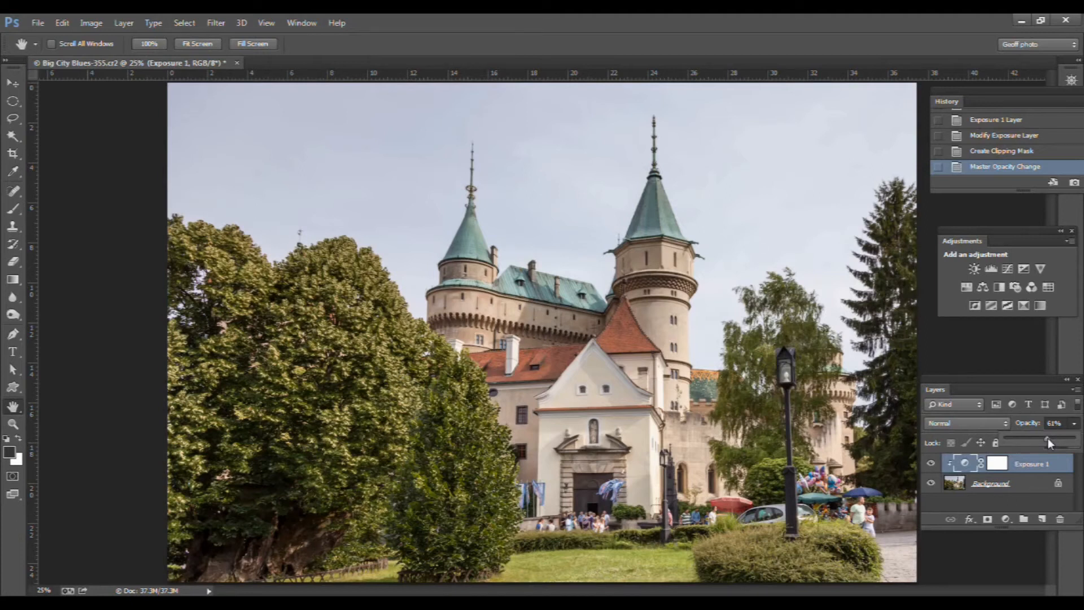
pyautogui.moveTo(1048, 440); pyautogui.dragTo(1080, 441)
pyautogui.moveTo(1047, 437); pyautogui.dragTo(1076, 438)
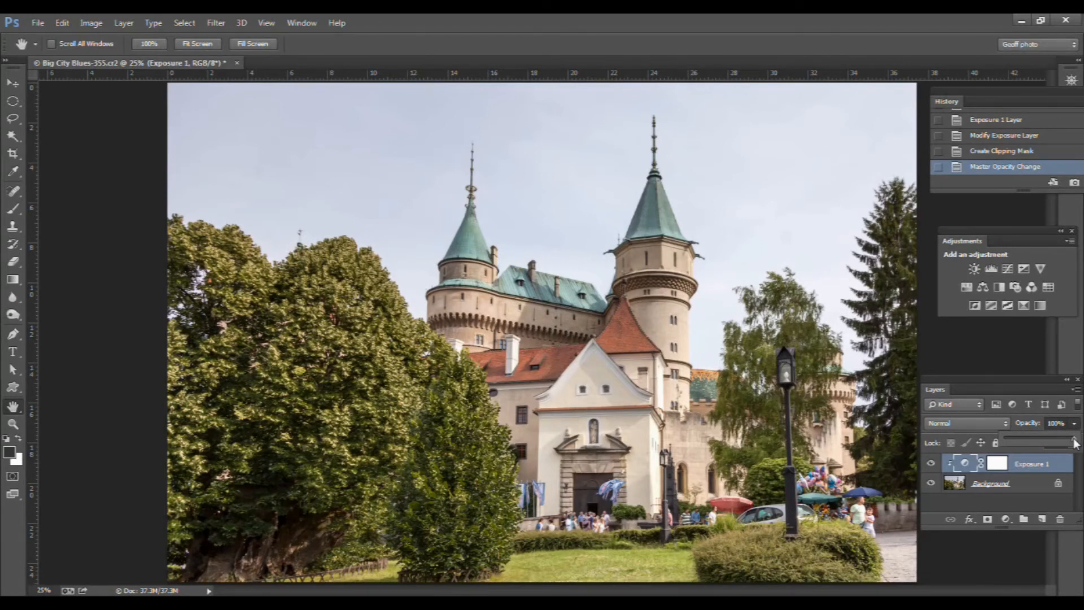
# - Add a Black & White adjustment layer above the Exposure 1 layer
pyautogui.click(1005, 519)
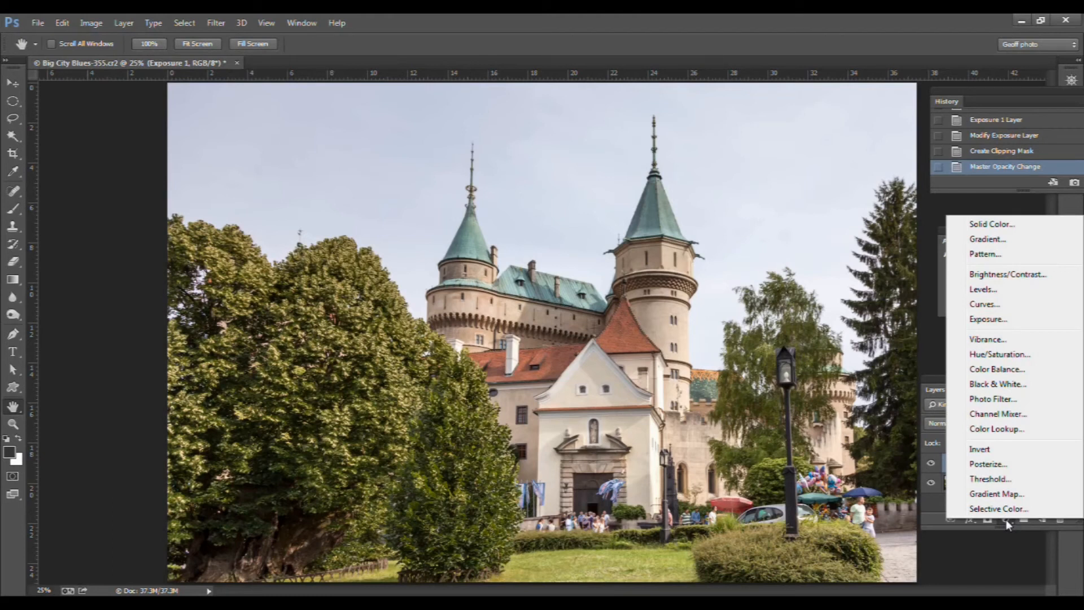
pyautogui.click(1000, 385)
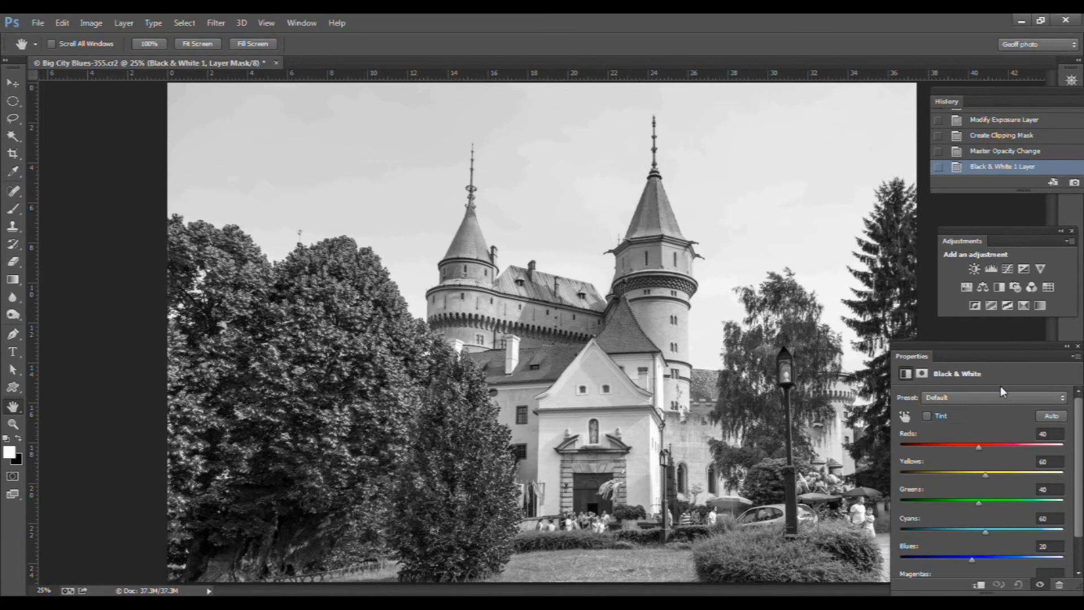
# - Paint black with the Brush on the Black & White layer's mask over the castle's towers, walls and roofs to reveal their colour
pyautogui.press('x')
pyautogui.click(14, 210)
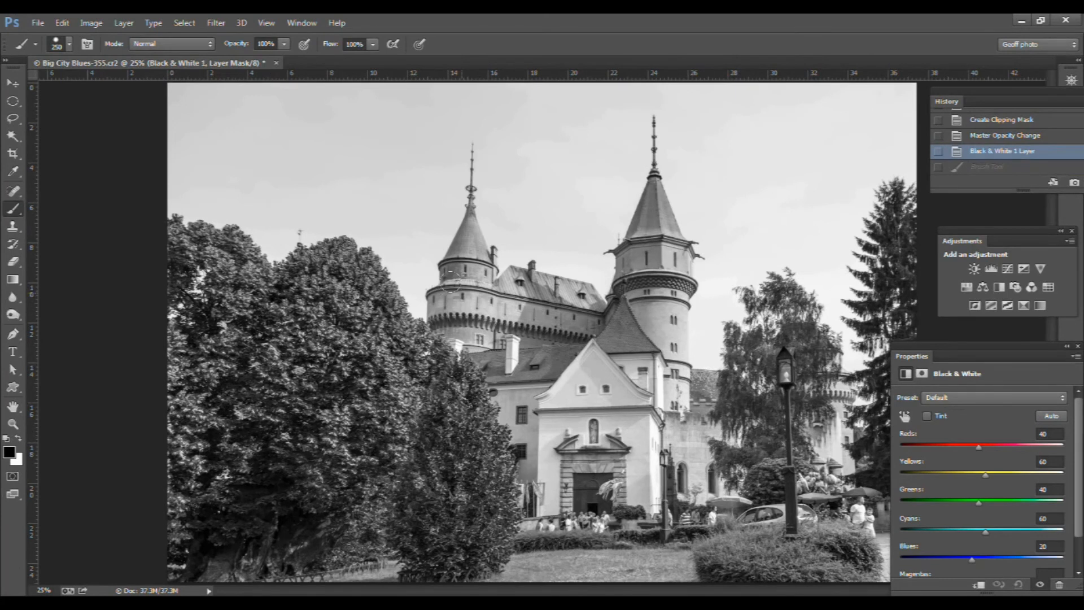
pyautogui.moveTo(451, 285)
pyautogui.mouseDown()
pyautogui.moveTo(476, 293)
pyautogui.moveTo(506, 278)
pyautogui.moveTo(569, 292)
pyautogui.moveTo(497, 303)
pyautogui.moveTo(475, 299)
pyautogui.moveTo(461, 249)
pyautogui.mouseUp()
pyautogui.moveTo(448, 299)
pyautogui.mouseDown()
pyautogui.moveTo(494, 361)
pyautogui.moveTo(510, 345)
pyautogui.mouseUp()
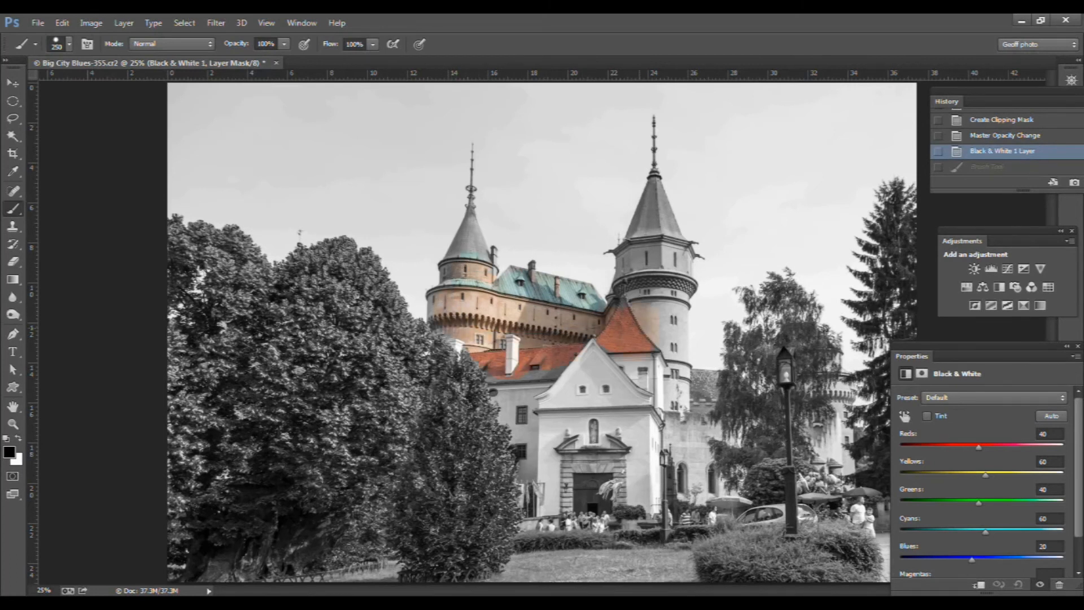
pyautogui.moveTo(646, 306)
pyautogui.mouseDown()
pyautogui.moveTo(625, 265)
pyautogui.moveTo(638, 197)
pyautogui.moveTo(576, 359)
pyautogui.moveTo(479, 379)
pyautogui.moveTo(604, 369)
pyautogui.moveTo(621, 384)
pyautogui.mouseUp()
pyautogui.click(479, 379)
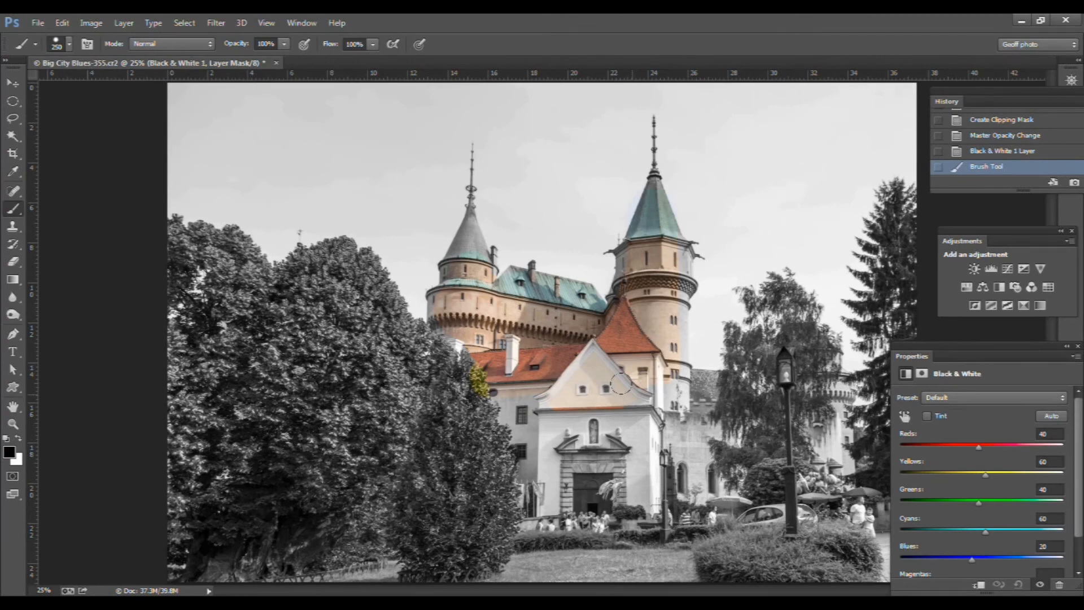
# - Paint white on the Black & White layer's mask over the coloured castle and tree areas to restore the monochrome effect
pyautogui.press('x')
pyautogui.moveTo(621, 384); pyautogui.dragTo(642, 304)
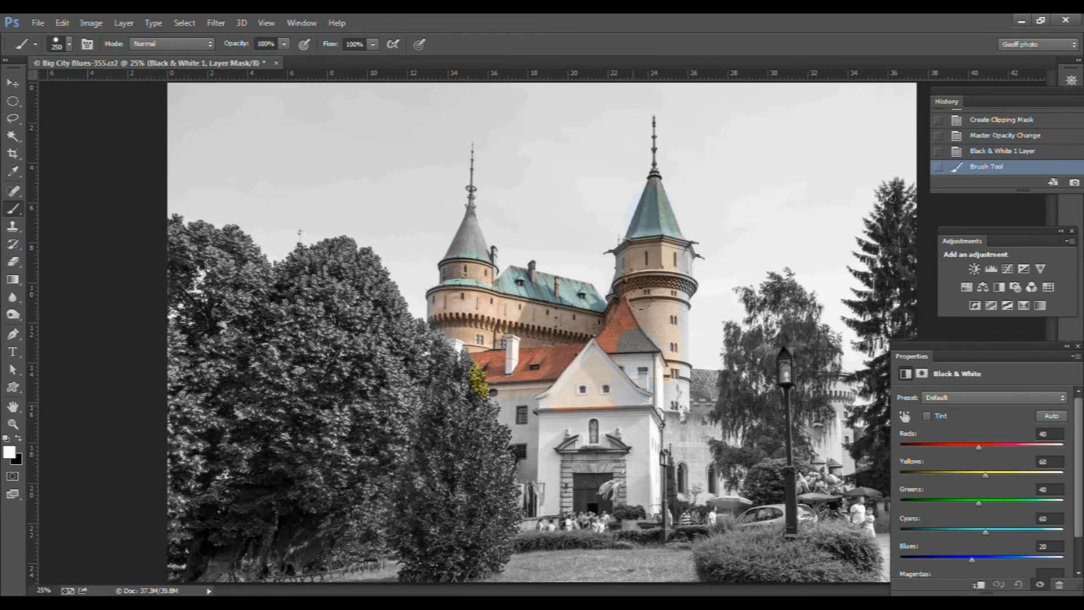
pyautogui.moveTo(644, 209)
pyautogui.mouseDown()
pyautogui.moveTo(622, 218)
pyautogui.moveTo(598, 367)
pyautogui.moveTo(617, 322)
pyautogui.moveTo(550, 270)
pyautogui.moveTo(483, 278)
pyautogui.moveTo(452, 266)
pyautogui.moveTo(479, 368)
pyautogui.moveTo(541, 364)
pyautogui.mouseUp()
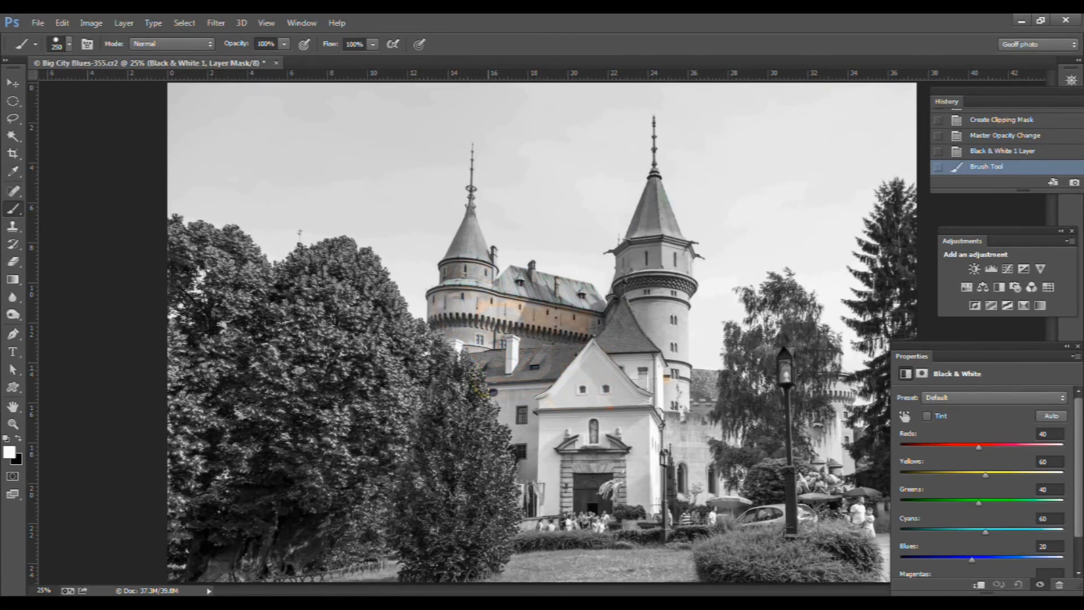
pyautogui.moveTo(550, 401)
pyautogui.mouseDown()
pyautogui.moveTo(576, 435)
pyautogui.moveTo(584, 347)
pyautogui.moveTo(567, 284)
pyautogui.moveTo(584, 310)
pyautogui.moveTo(490, 305)
pyautogui.moveTo(515, 343)
pyautogui.mouseUp()
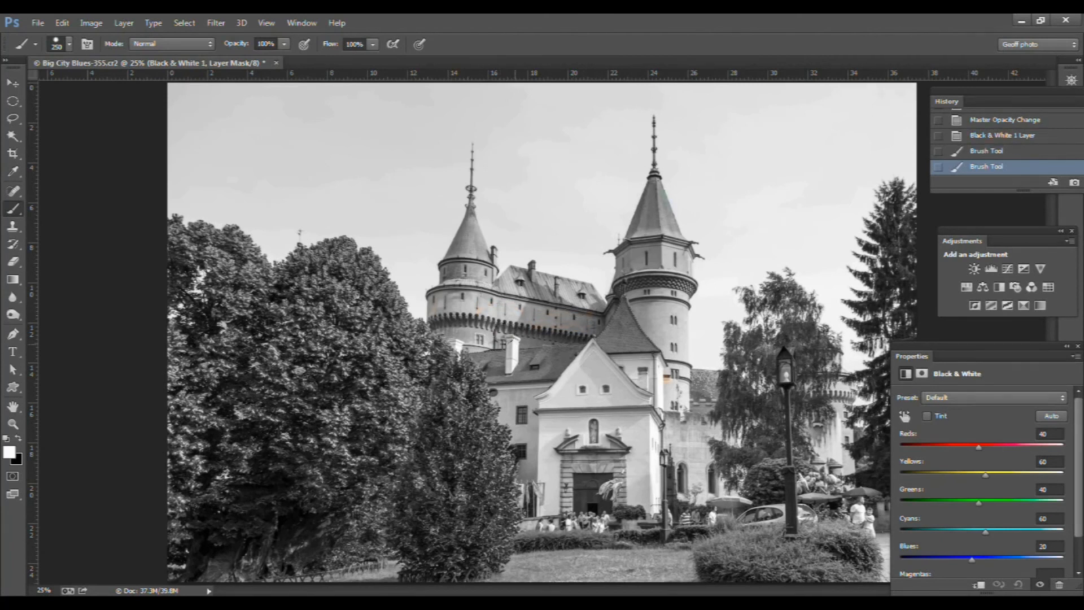